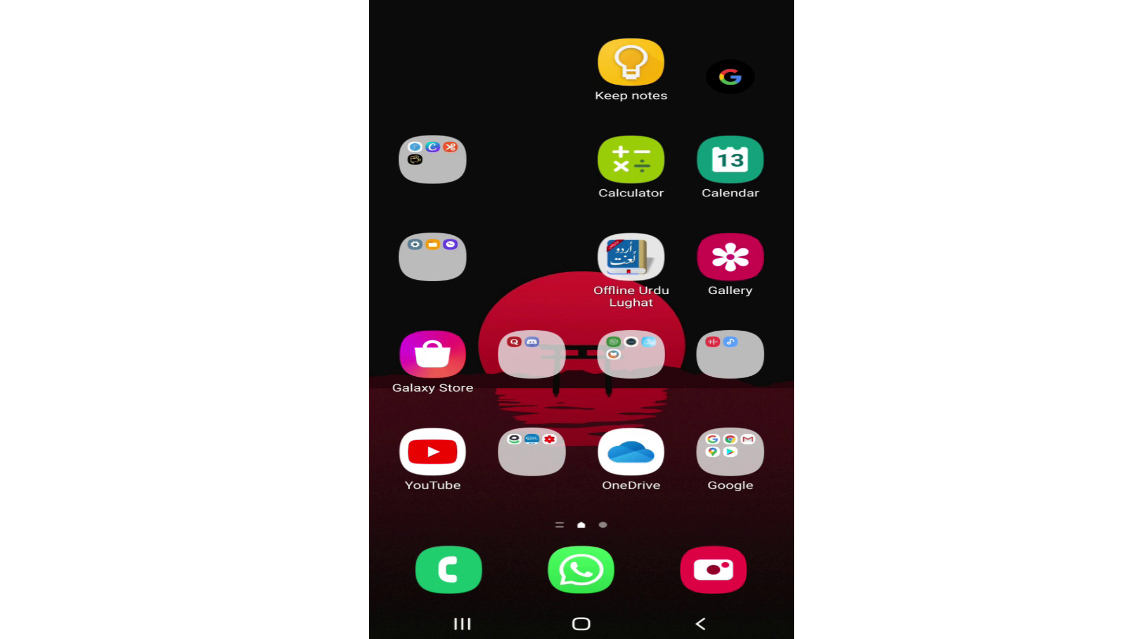
After briefly opening the YouTube app, launch Chrome from the Google folder and enter m.youtube.com.
click(434, 453)
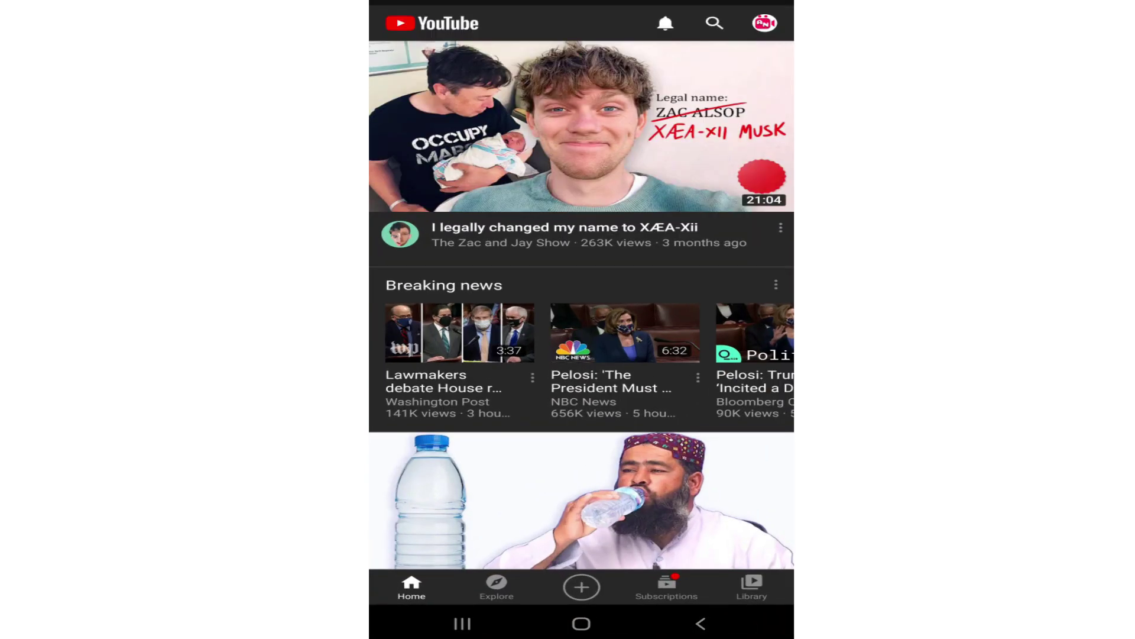
scroll(583, 355, down, 5)
scroll(582, 311, up, 5)
click(581, 623)
click(730, 452)
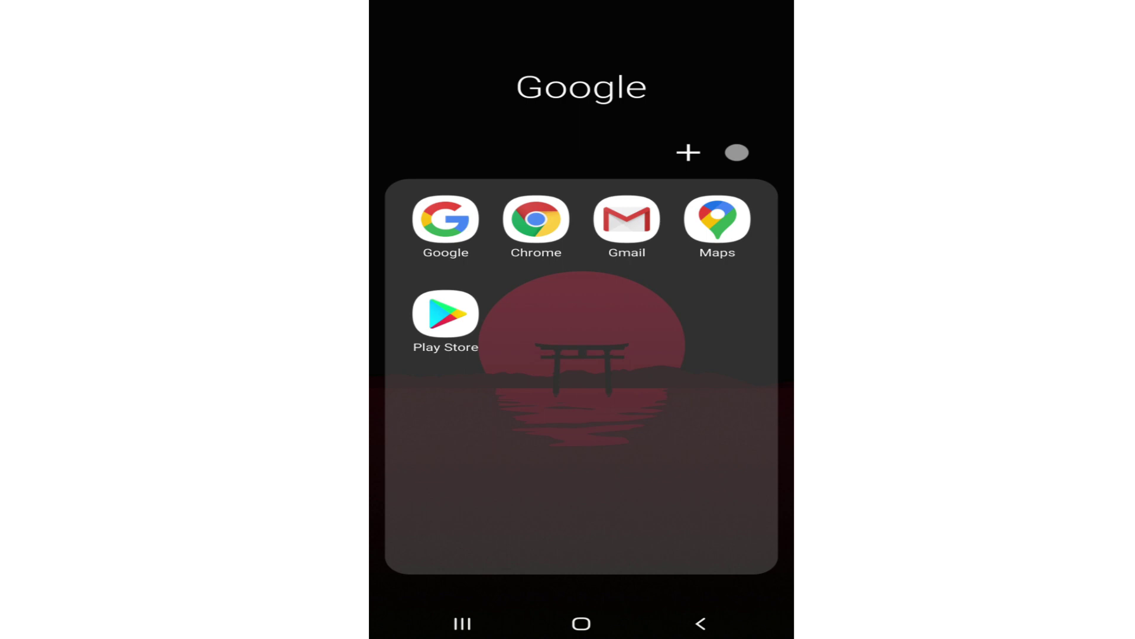
click(535, 219)
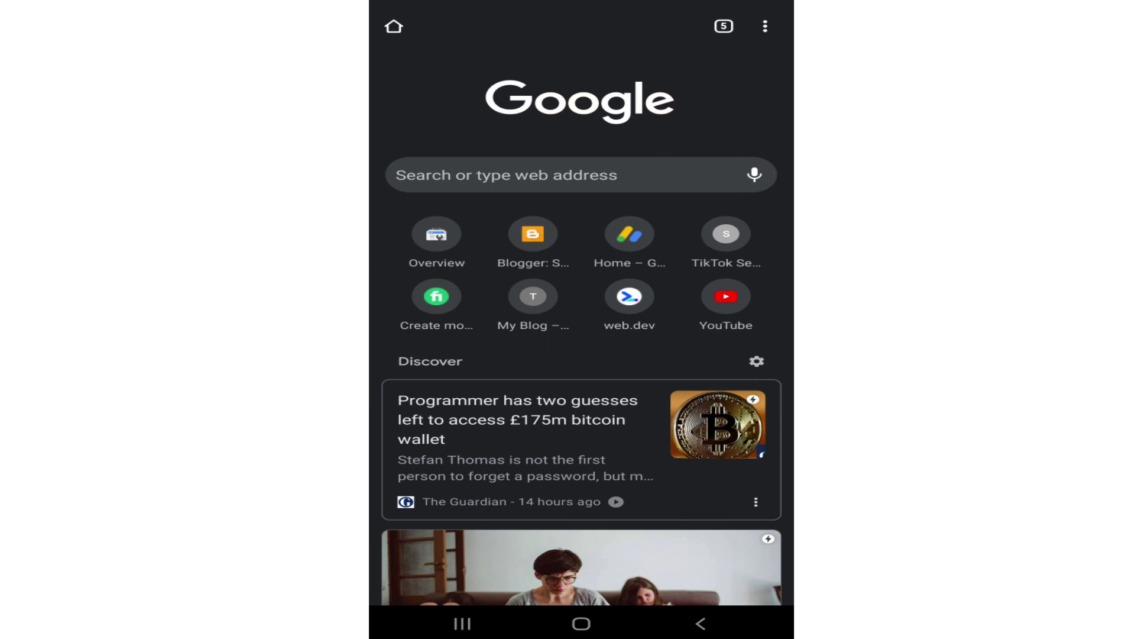
click(568, 175)
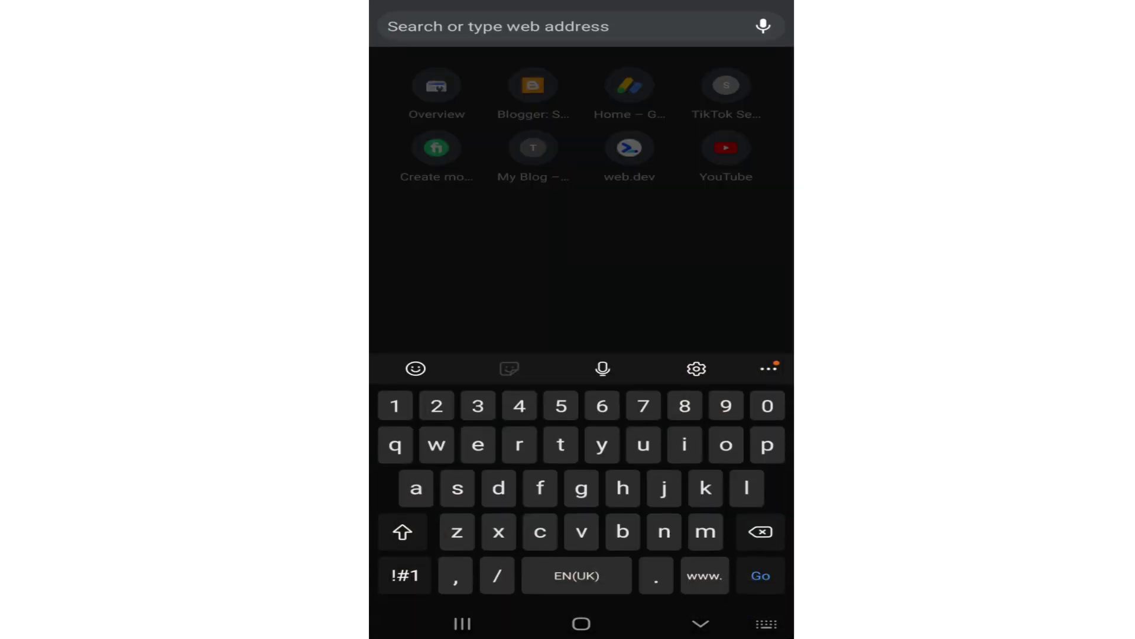
text(m.)
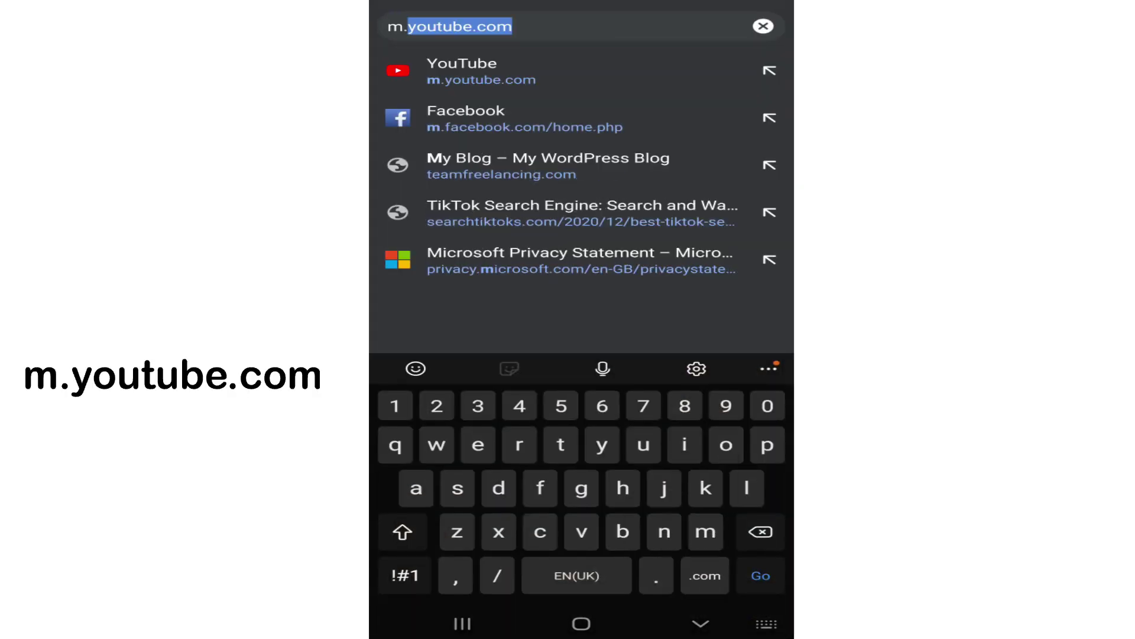
text(youtube)
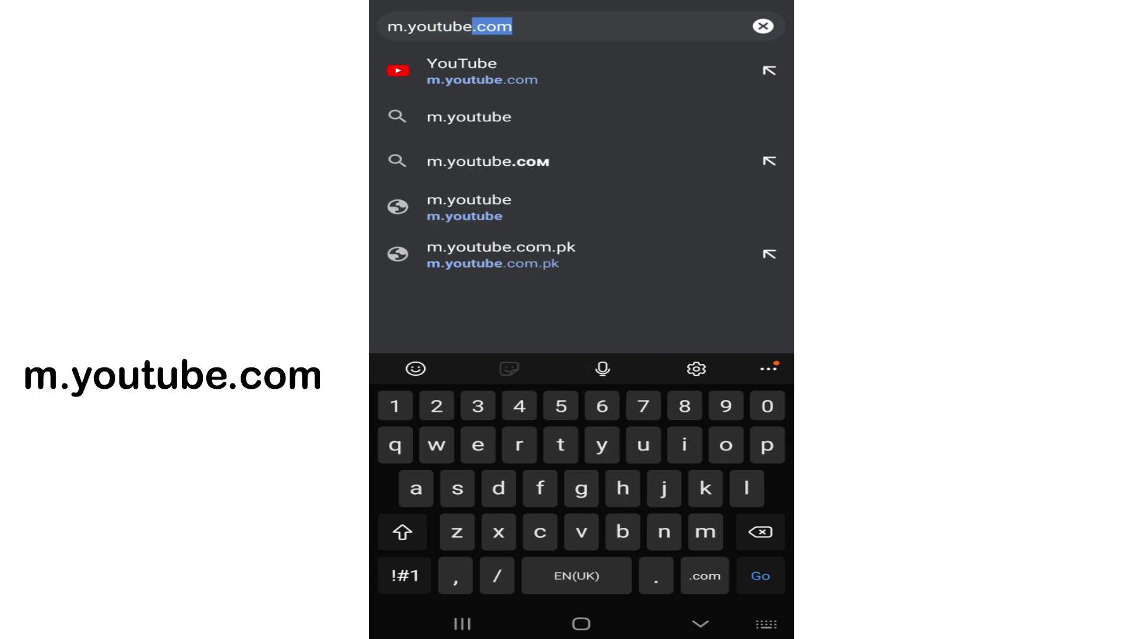
text(.com)
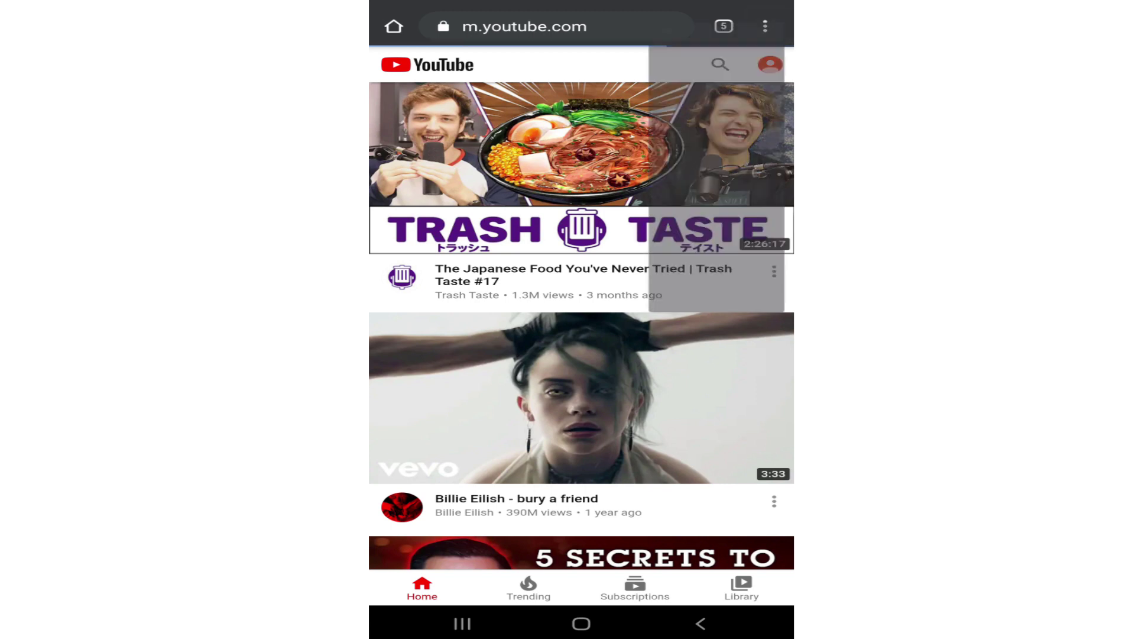
Turn on Chrome's 'Desktop site' option so YouTube loads its desktop version.
click(764, 26)
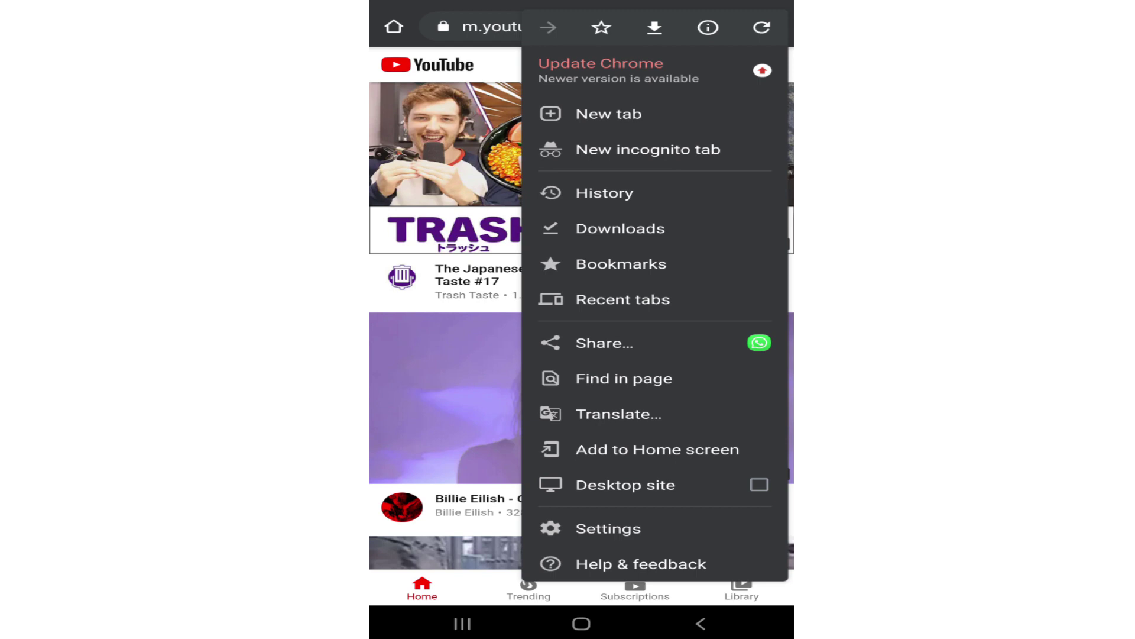
click(758, 485)
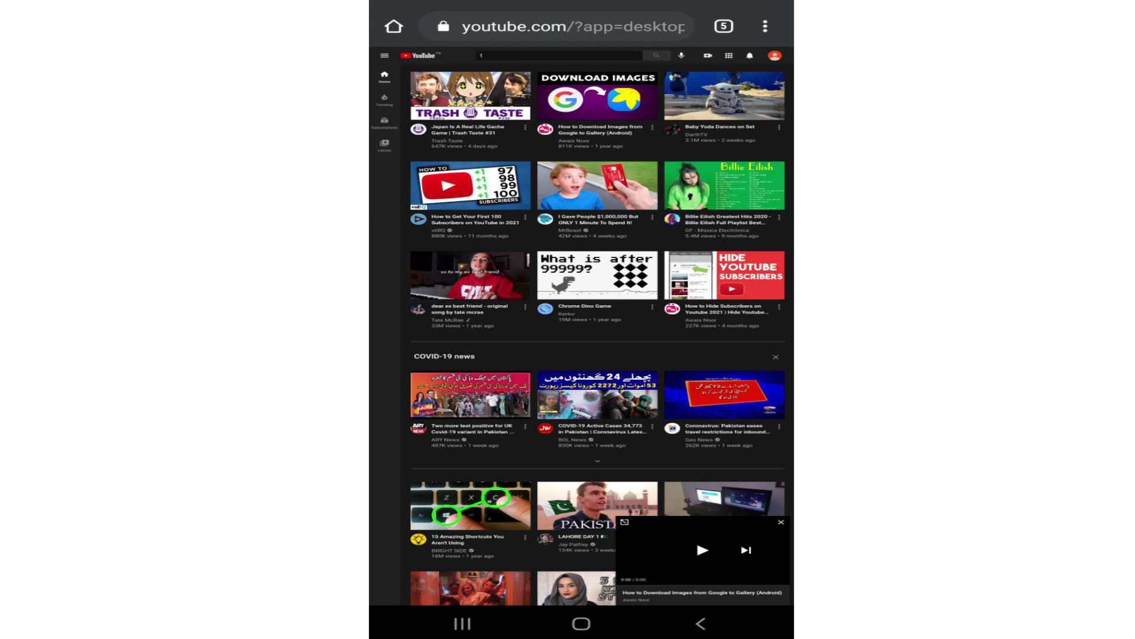
Search YouTube for 'trash taste', start a video, and go home while it plays.
click(560, 55)
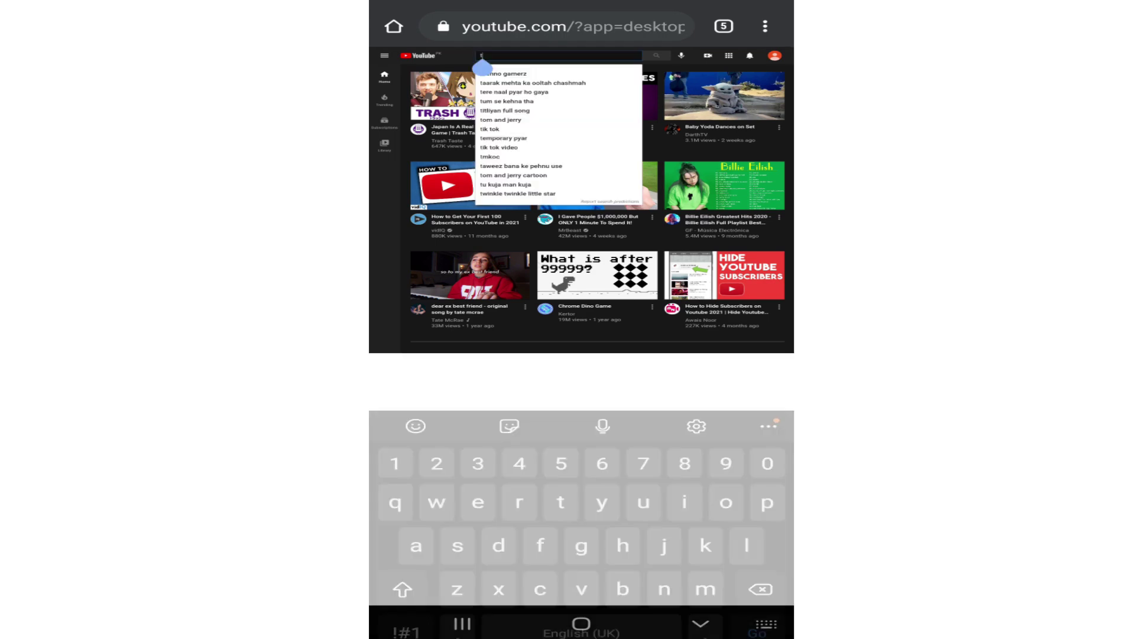
text(trash)
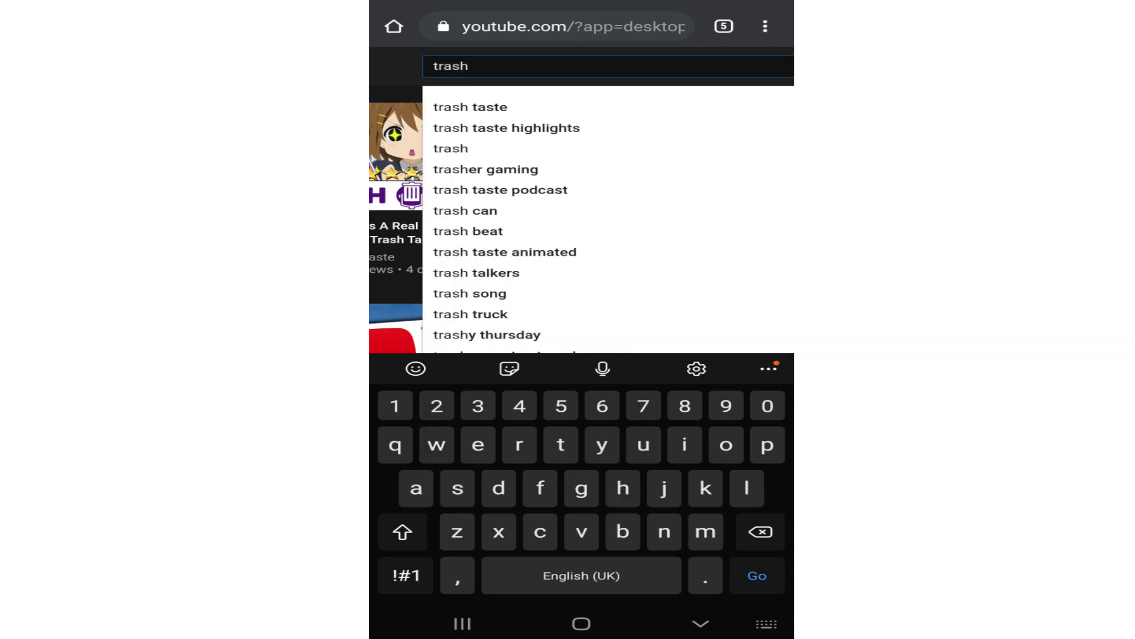
text( taste)
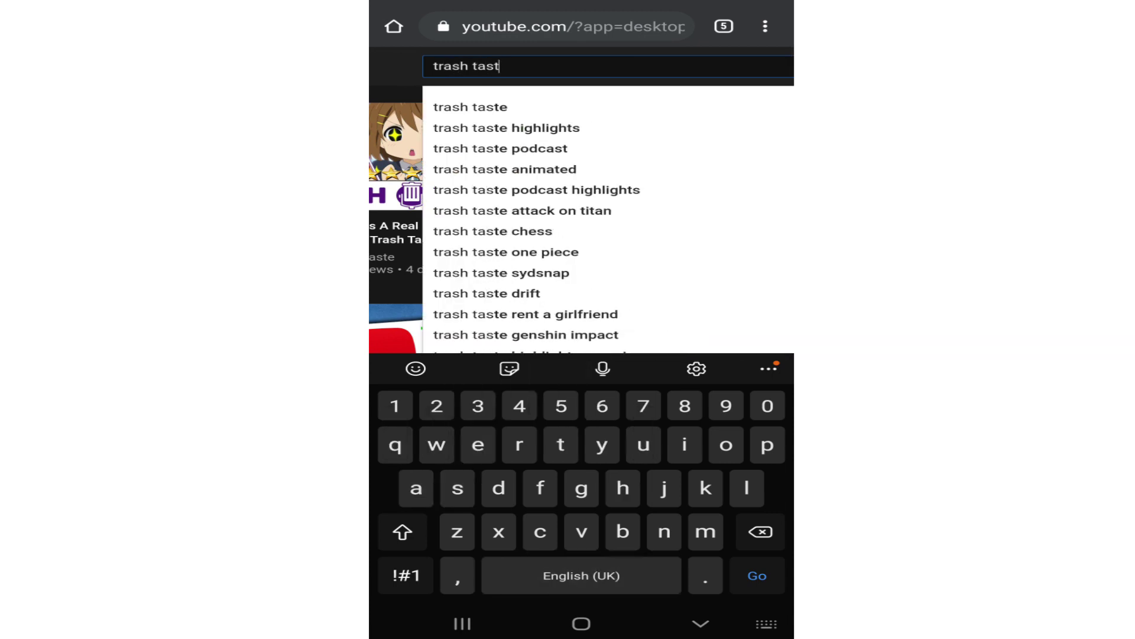
key(Return)
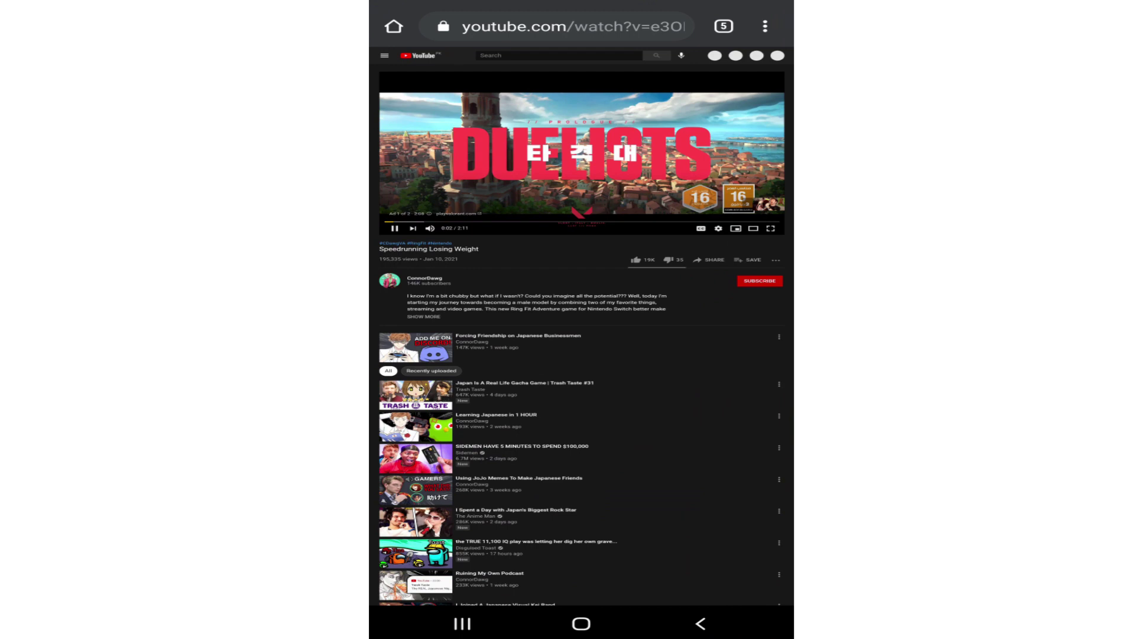
click(581, 623)
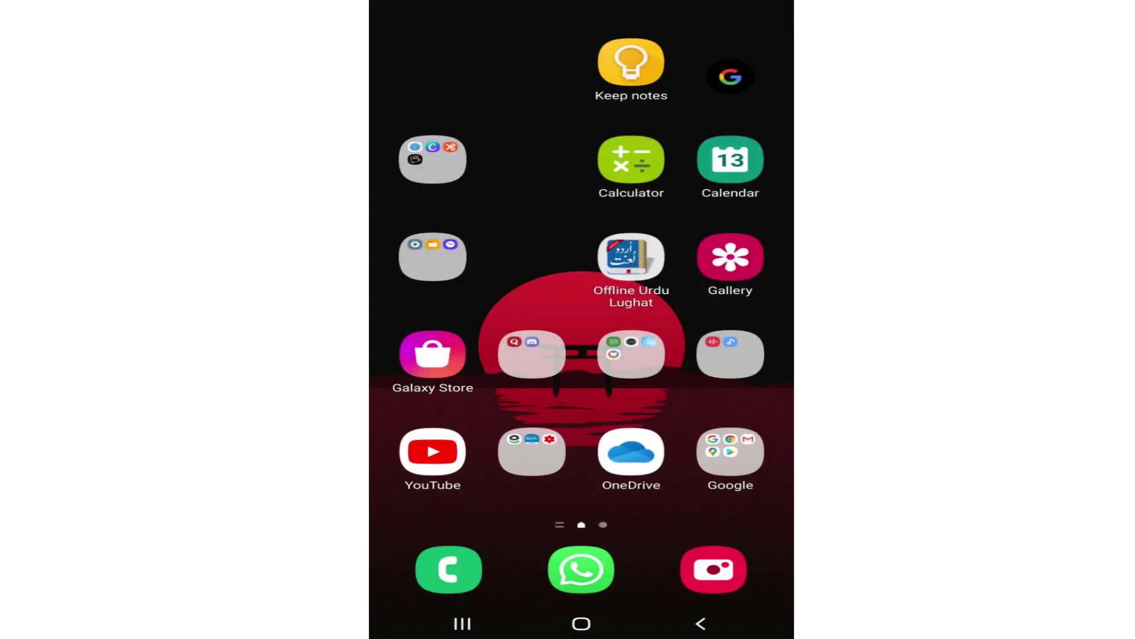
Resume the YouTube video from Chrome's media notification, then close the notification shade.
drag(581, 5, 581, 266)
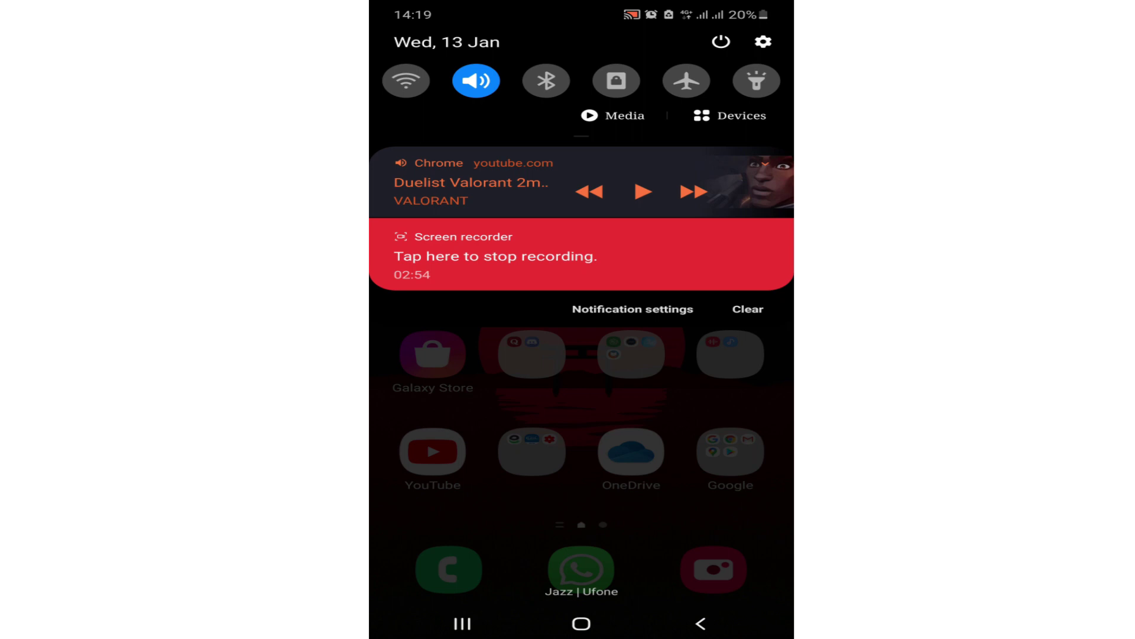
click(643, 191)
key(Escape)
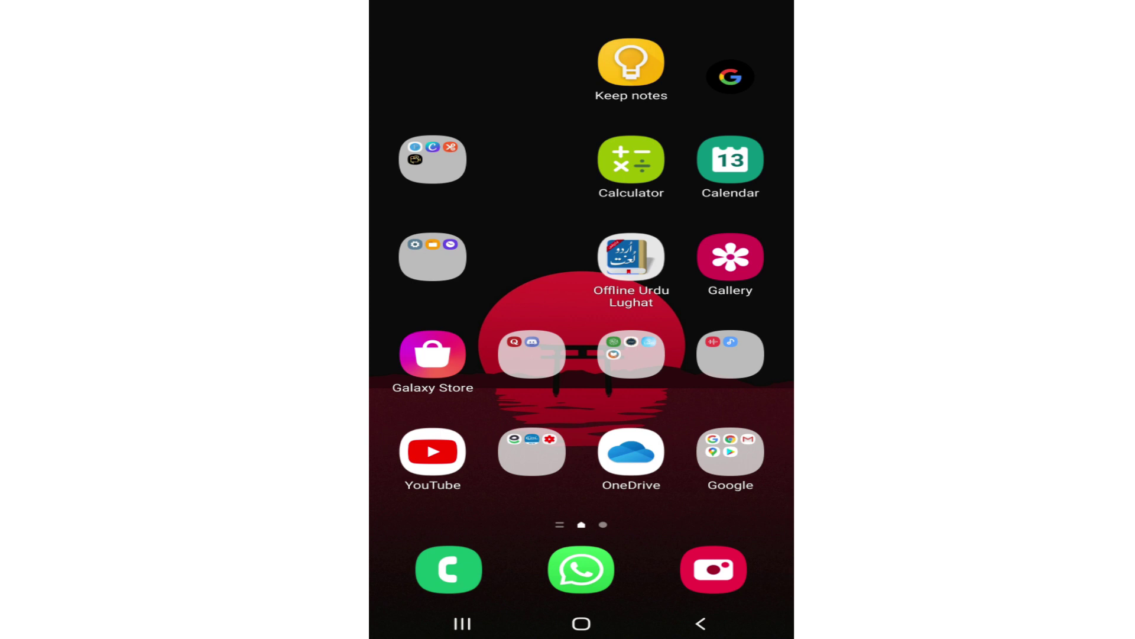